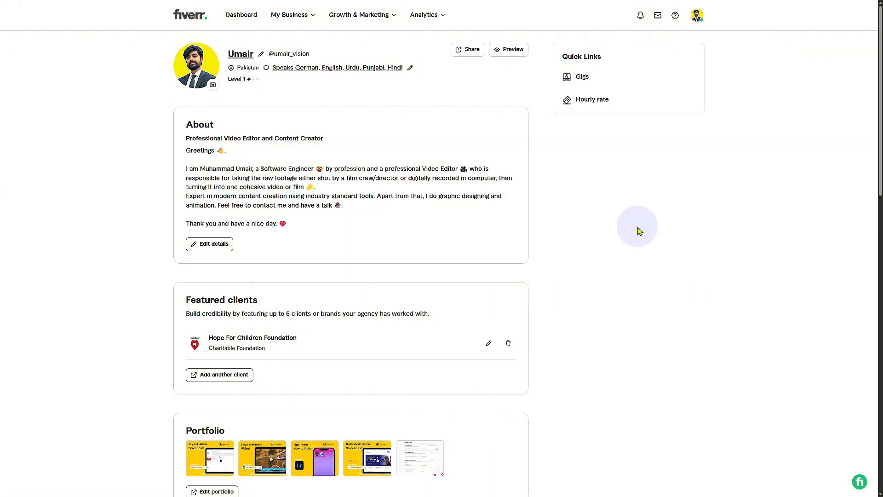
# Open the gigs list and view the "create high quality ecommerce product videos for online stores" gig page.
pyautogui.click(301, 19)
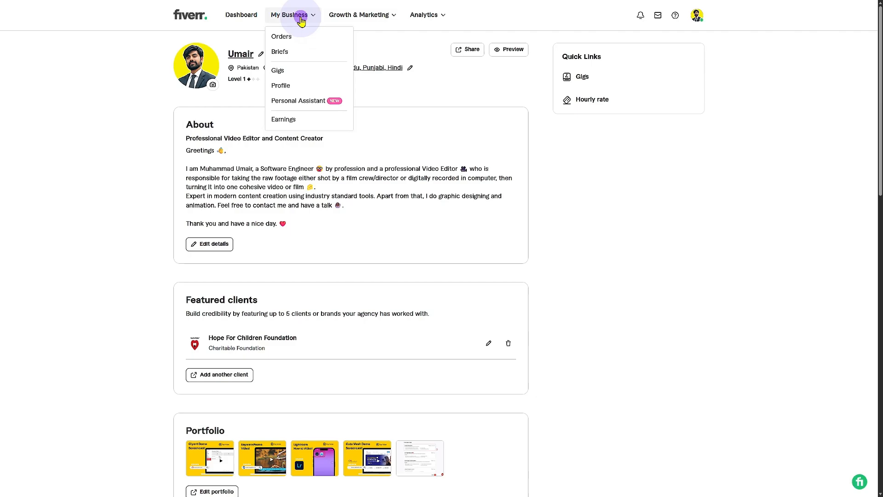
pyautogui.click(291, 82)
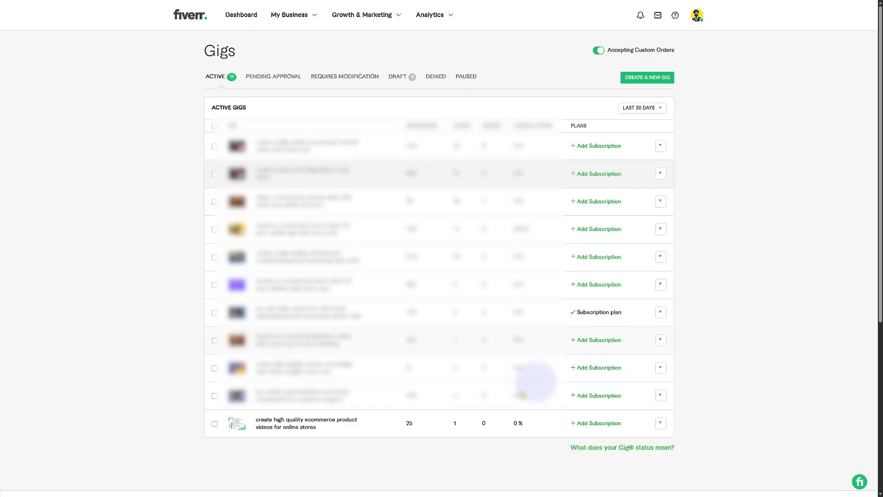
pyautogui.click(314, 421)
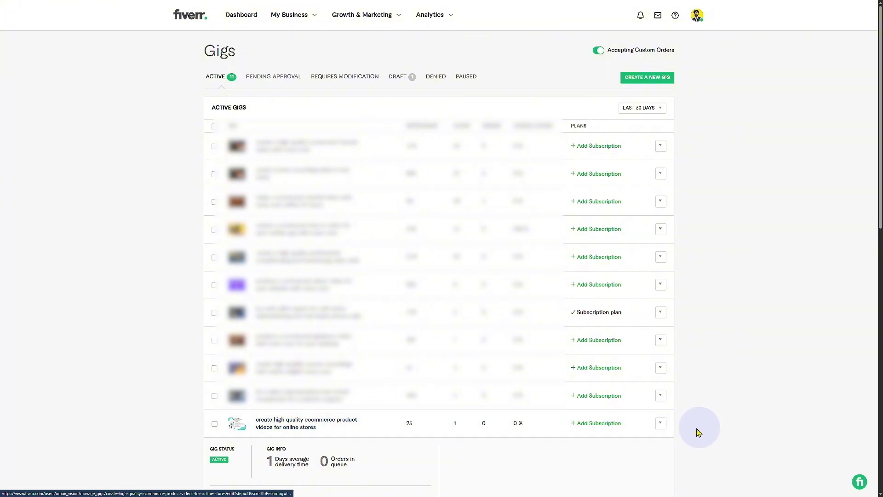
pyautogui.click(660, 422)
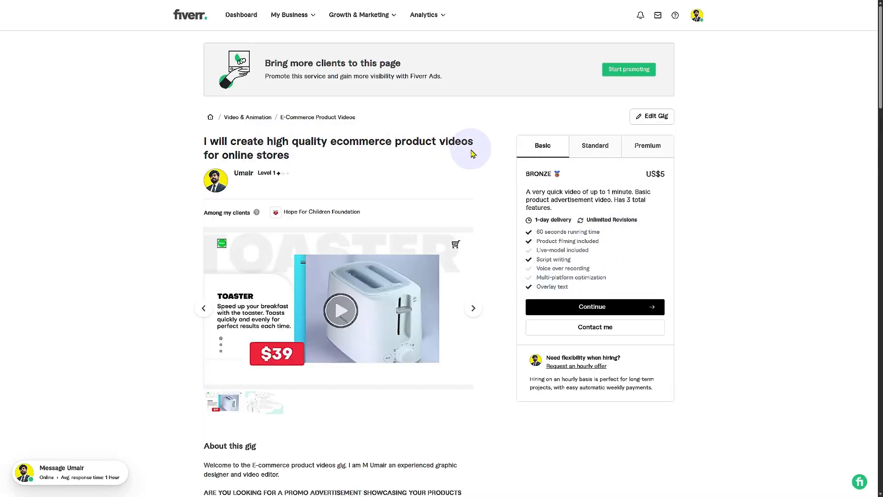
# Compare the Basic, Standard and Premium packages of the ecommerce product videos gig.
pyautogui.scroll(-1, 474, 154)
pyautogui.click(596, 102)
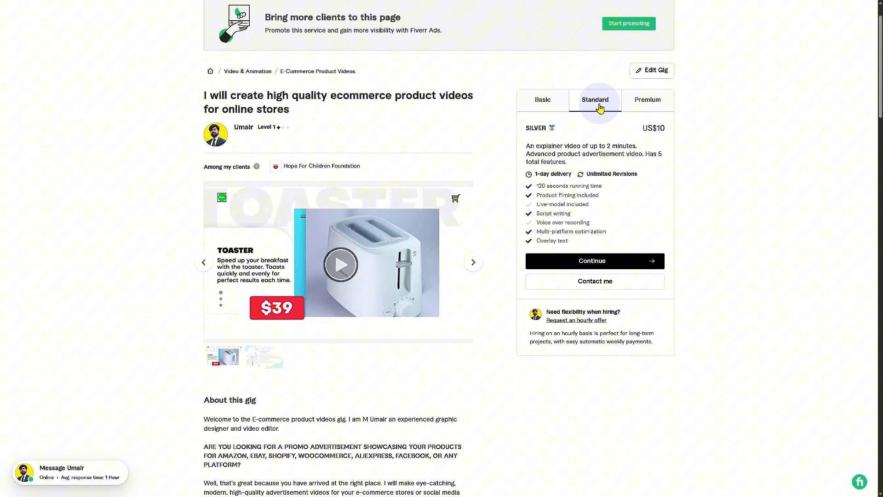
pyautogui.click(643, 106)
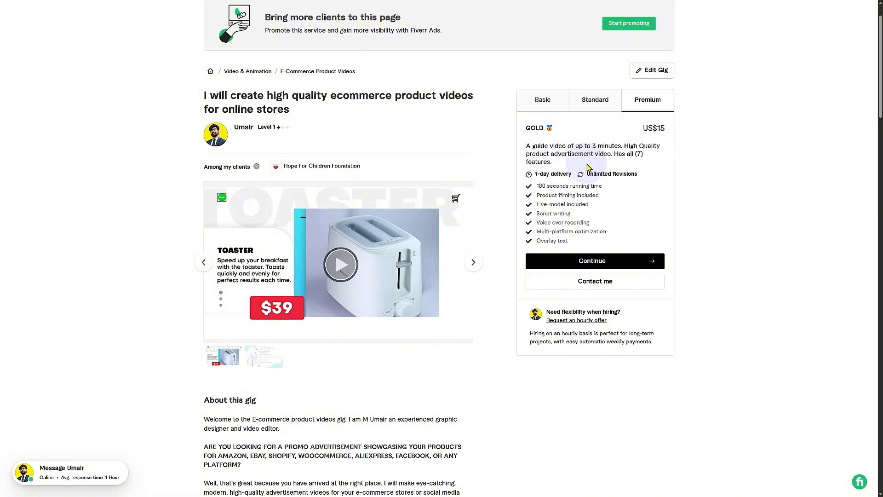
pyautogui.click(561, 108)
pyautogui.click(594, 105)
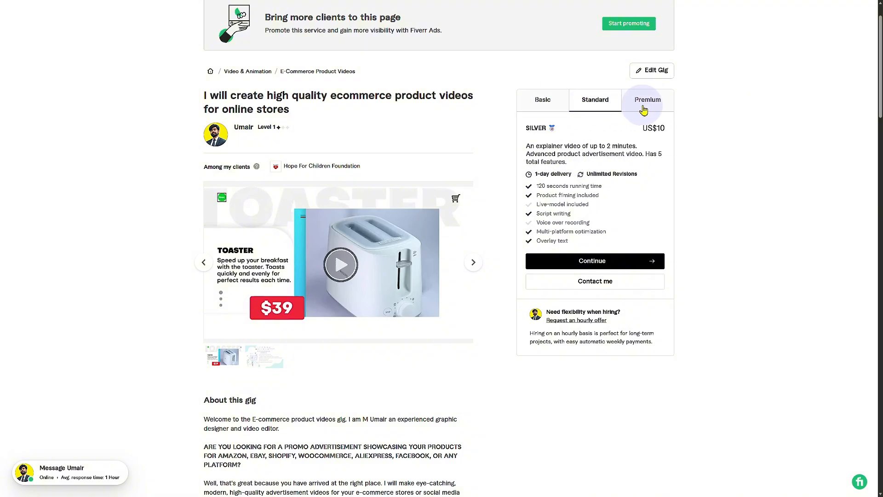
pyautogui.click(644, 108)
# Read the gig's About section and seller information, and return to the start of the page.
pyautogui.scroll(1, 519, 115)
pyautogui.scroll(-7, 510, 134)
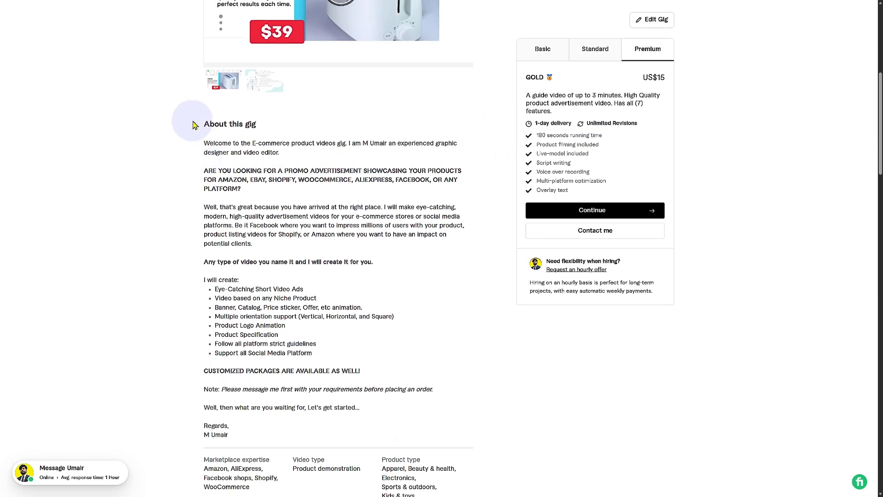
pyautogui.scroll(-5, 339, 409)
pyautogui.scroll(-4, 446, 331)
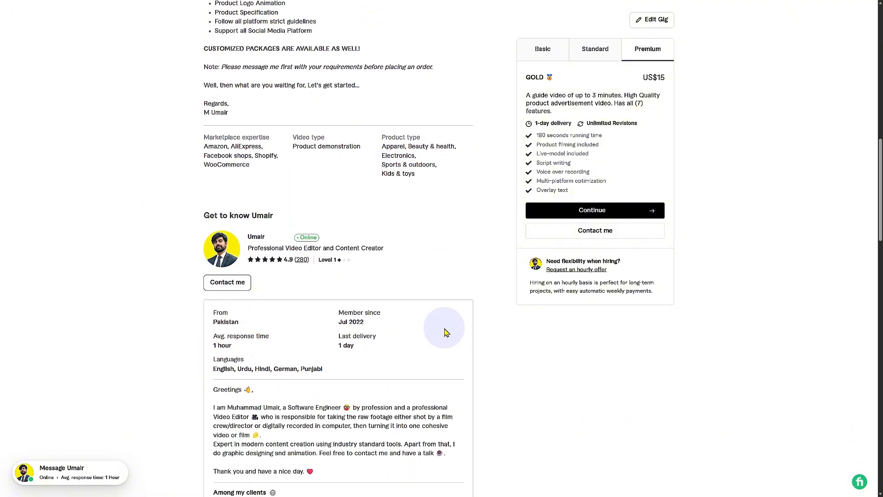
pyautogui.scroll(9, 463, 321)
pyautogui.scroll(2, 462, 319)
pyautogui.rightClick(489, 197)
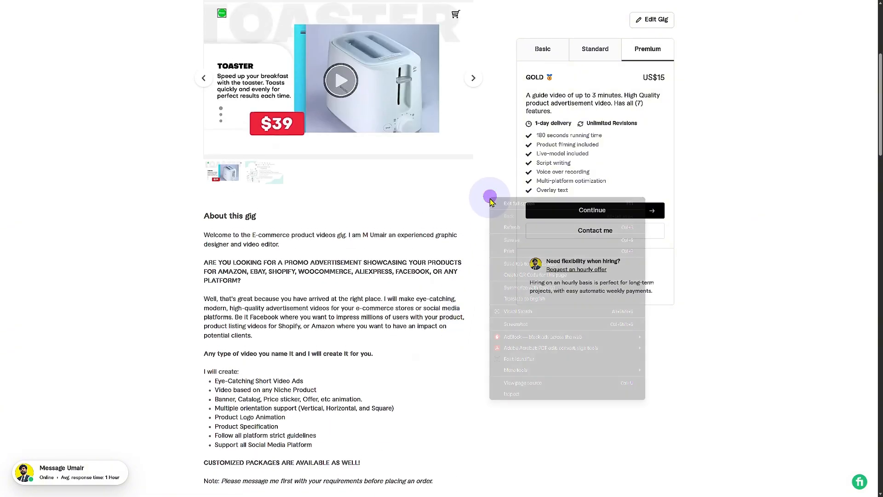
pyautogui.click(476, 207)
pyautogui.scroll(1, 474, 204)
pyautogui.scroll(5, 475, 208)
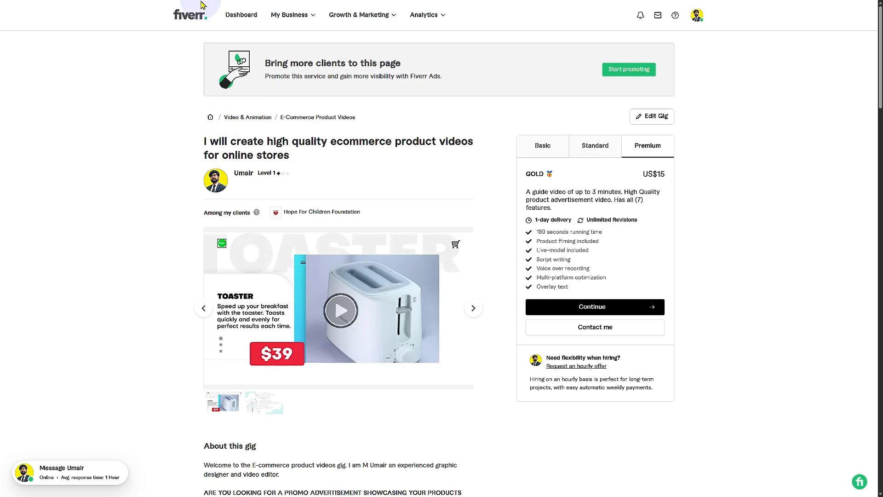
# Return to the gigs list and start creating a new gig.
pyautogui.moveTo(193, 6)
pyautogui.click(134, 5)
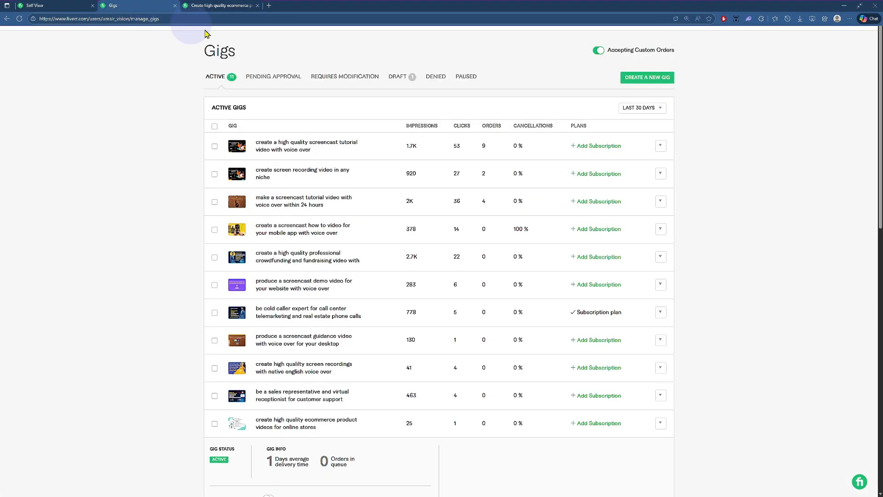
pyautogui.click(655, 82)
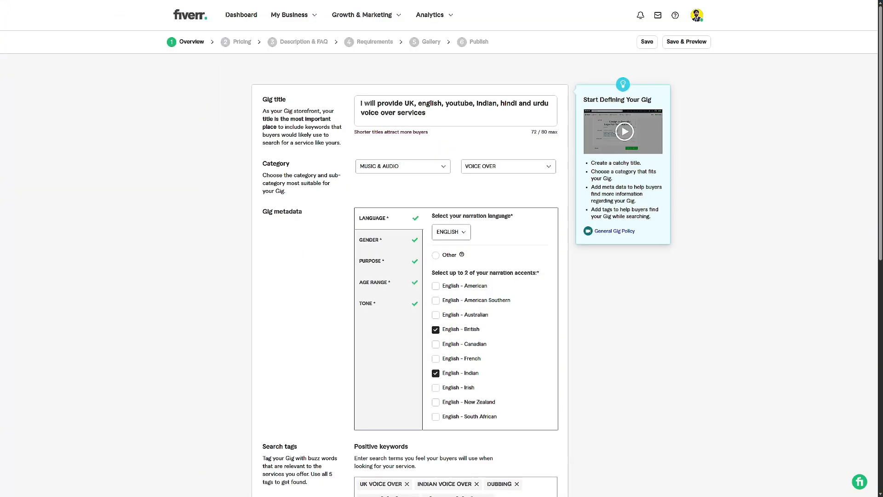
# Review the gig's title, category, metadata and search tags, and save the overview to continue to pricing.
pyautogui.click(384, 107)
pyautogui.click(179, 41)
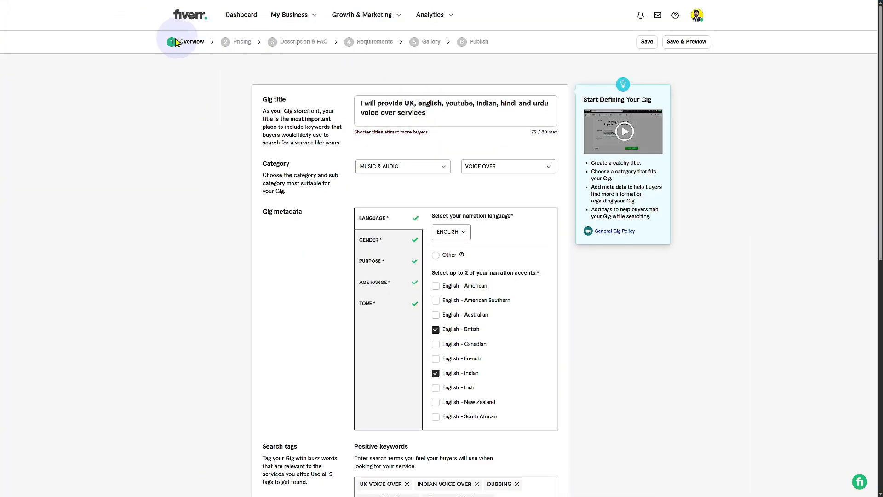
pyautogui.scroll(-6, 721, 394)
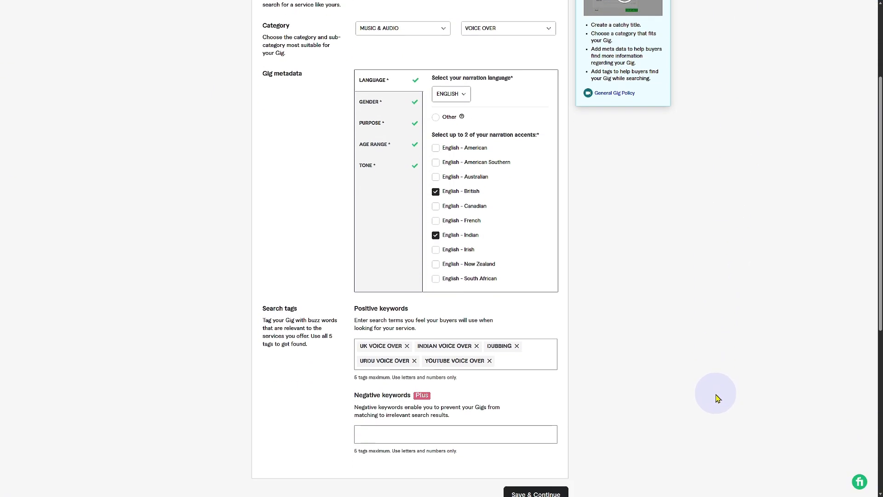
pyautogui.scroll(6, 717, 398)
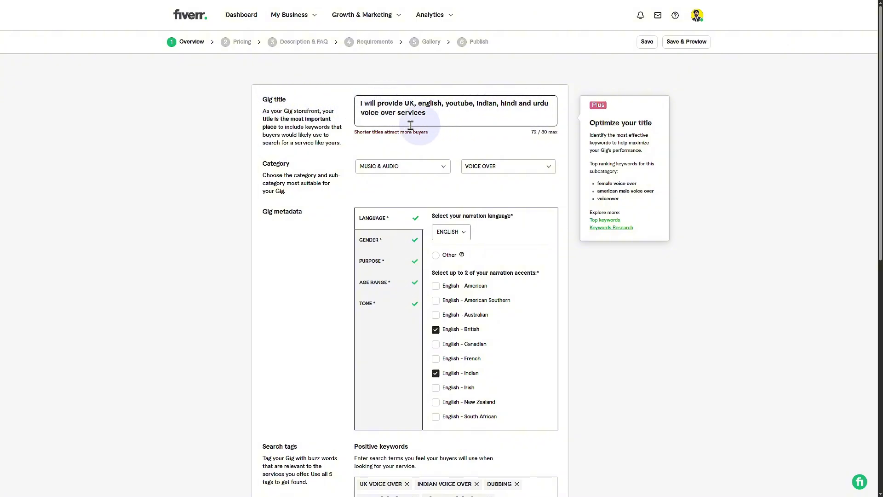
pyautogui.scroll(-2, 420, 124)
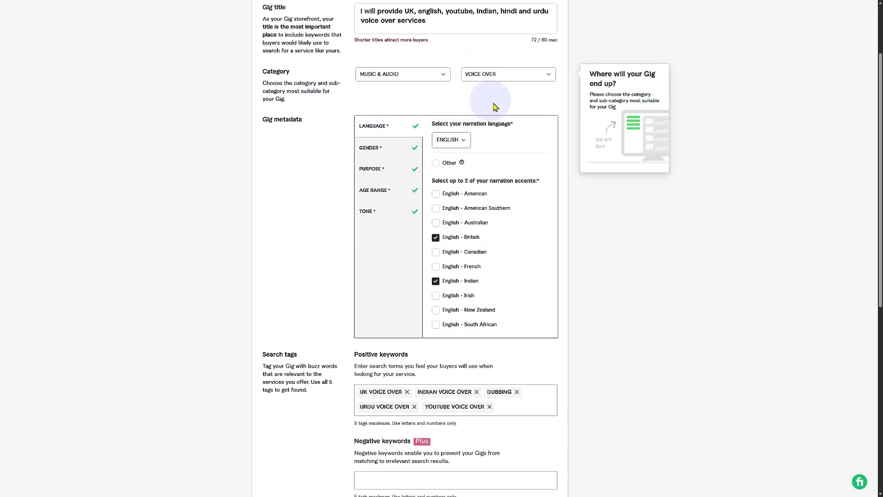
pyautogui.scroll(-3, 499, 108)
pyautogui.scroll(5, 465, 248)
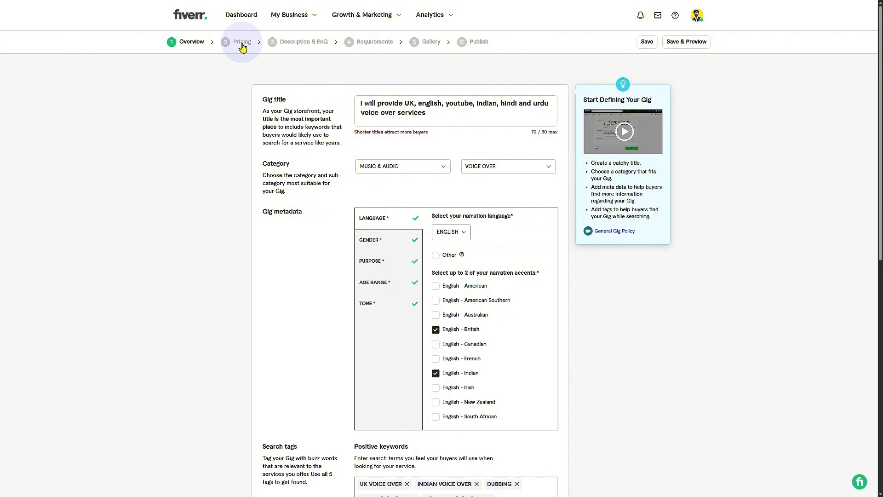
pyautogui.scroll(-5, 459, 229)
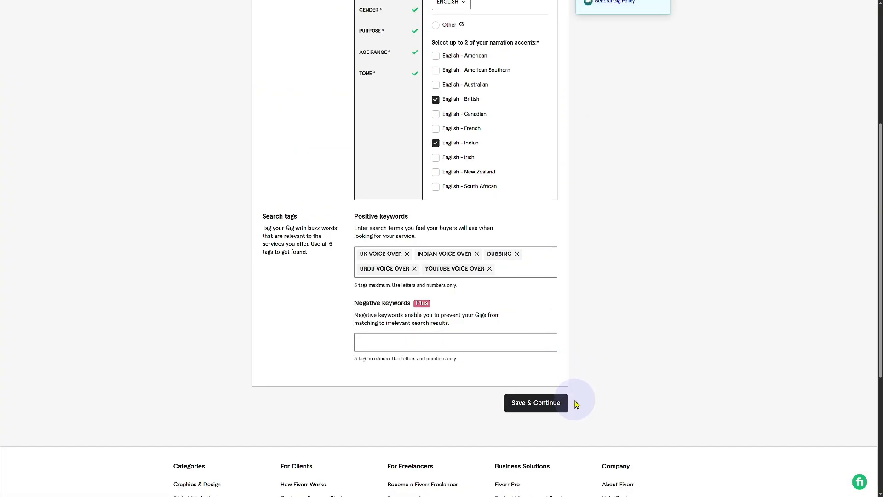
pyautogui.click(535, 406)
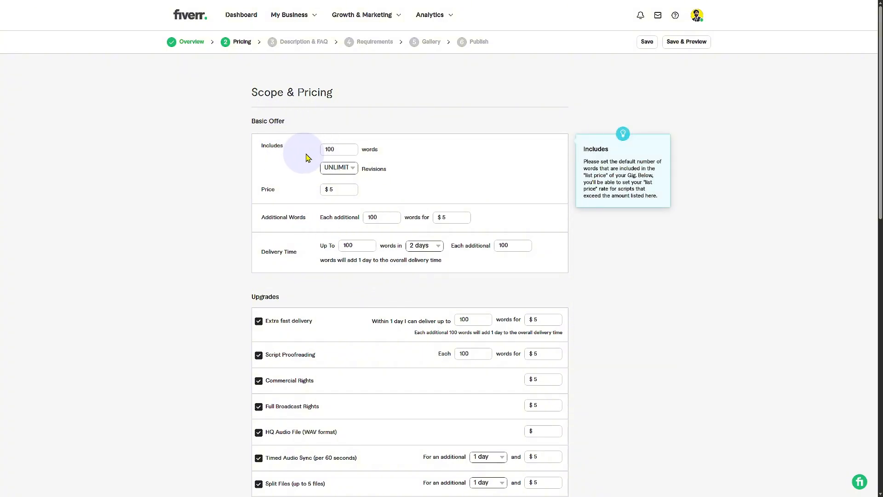
# Try 5 included revisions for the basic offer and set the revisions back to UNLIMITED.
pyautogui.click(351, 168)
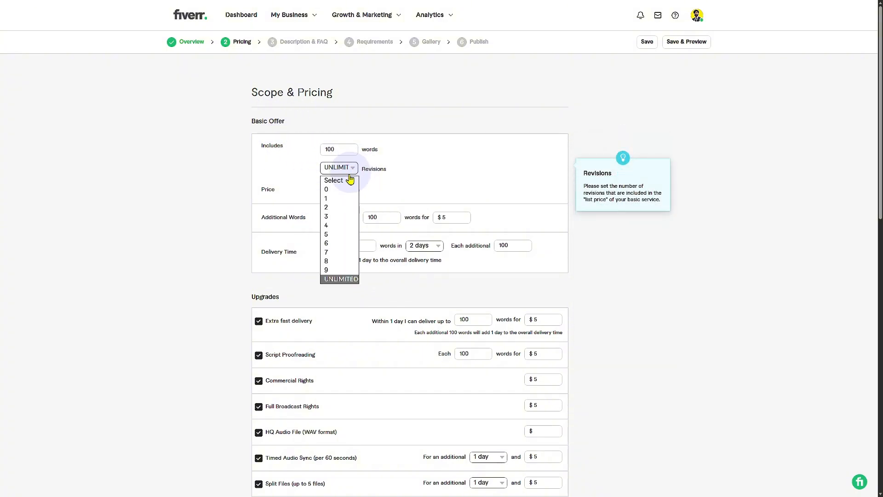
pyautogui.click(329, 235)
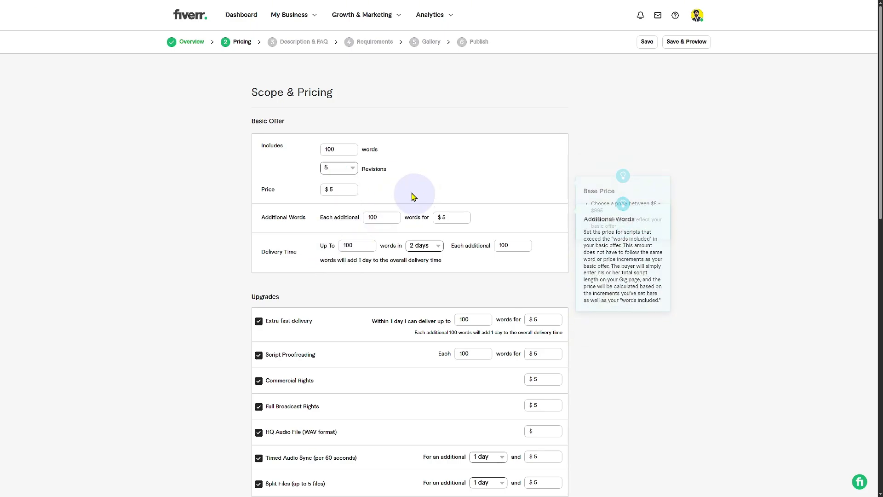
pyautogui.click(348, 169)
pyautogui.click(341, 279)
# Examine the basic offer's price, additional words and delivery time settings.
pyautogui.scroll(-1, 360, 154)
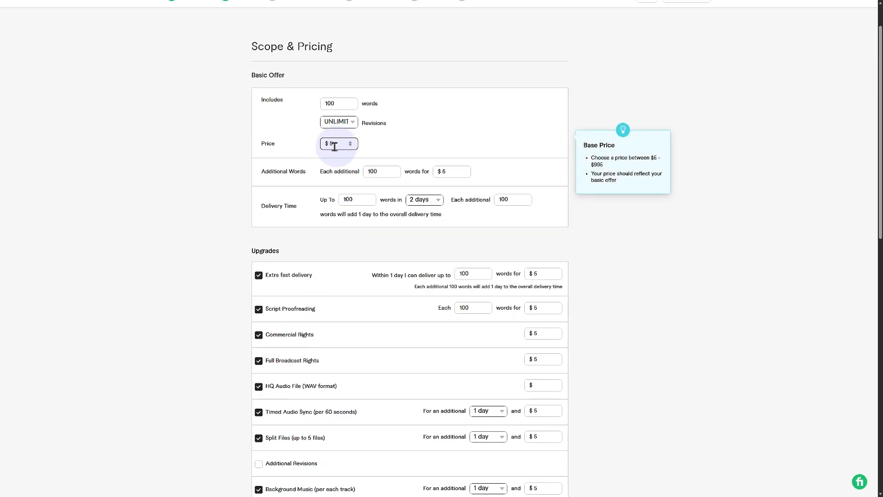
pyautogui.click(338, 148)
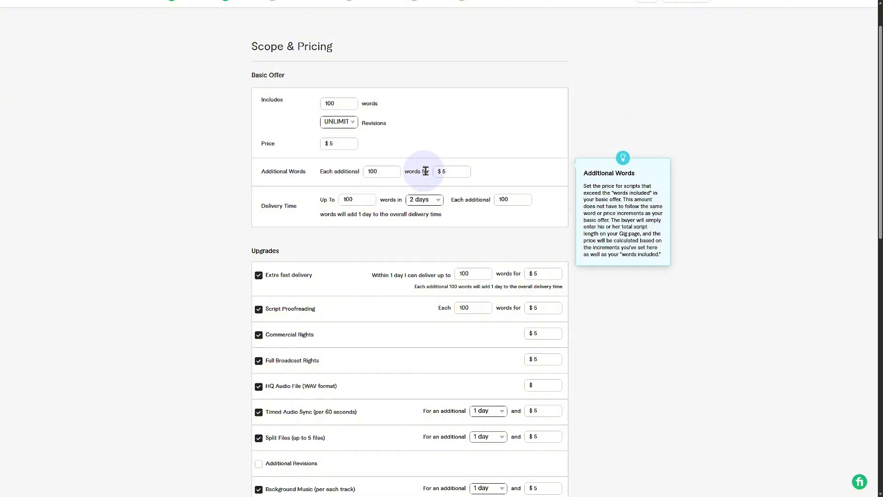
pyautogui.click(364, 172)
pyautogui.click(438, 178)
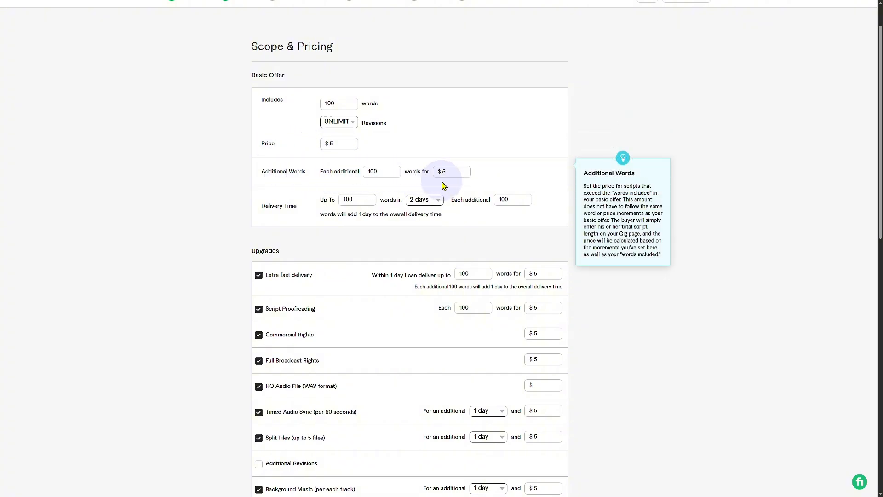
pyautogui.scroll(1, 373, 167)
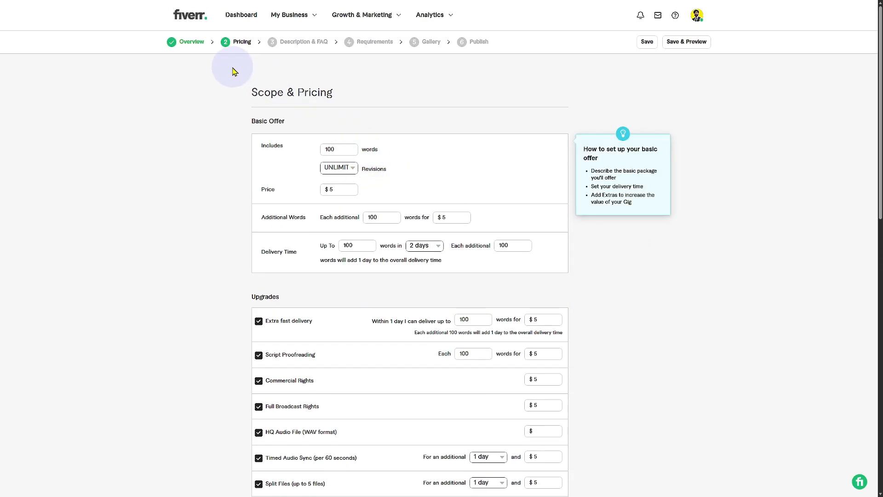
pyautogui.moveTo(546, 256)
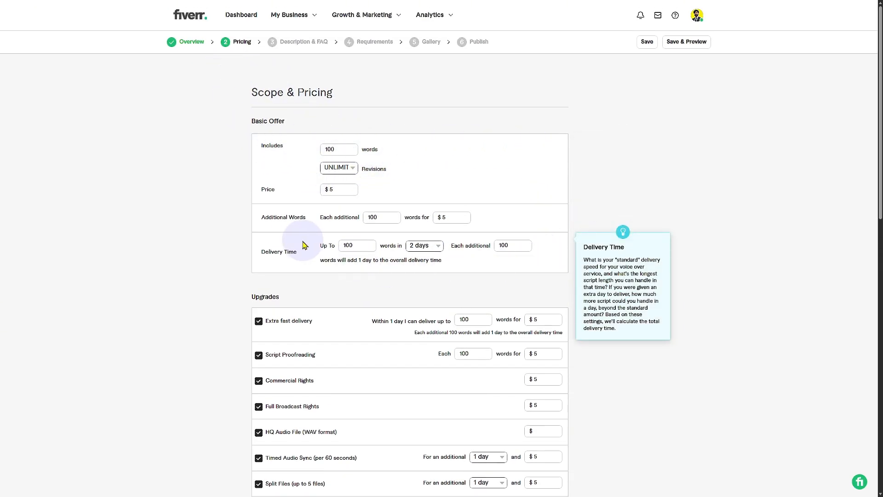
# Review the upgrade extras and subscription options, and save the pricing to continue to the description.
pyautogui.scroll(-1, 296, 249)
pyautogui.scroll(-4, 296, 248)
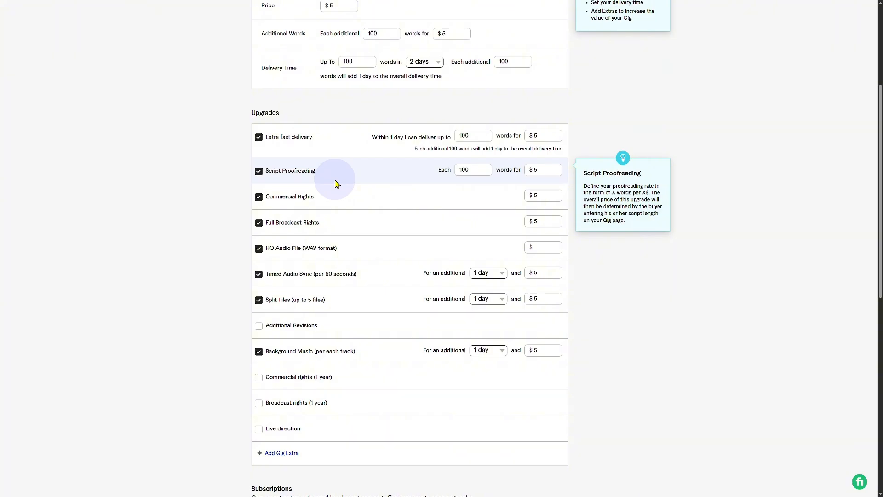
pyautogui.moveTo(288, 148)
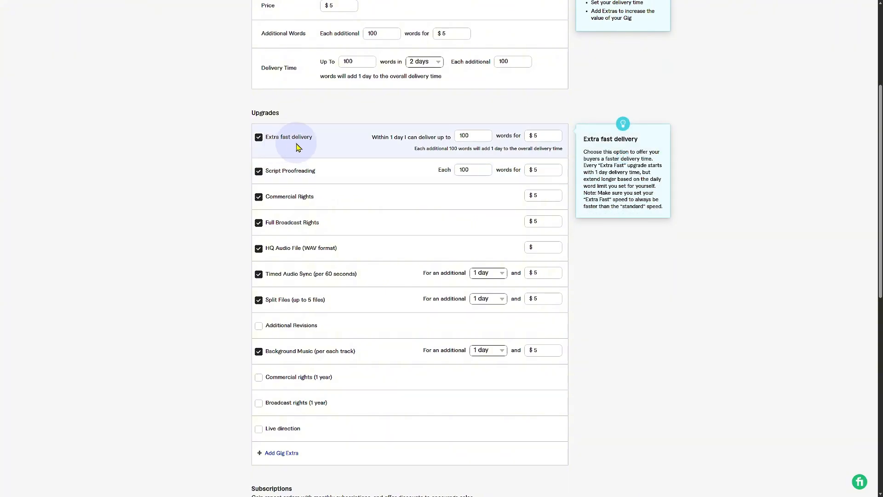
pyautogui.moveTo(287, 183)
pyautogui.moveTo(297, 207)
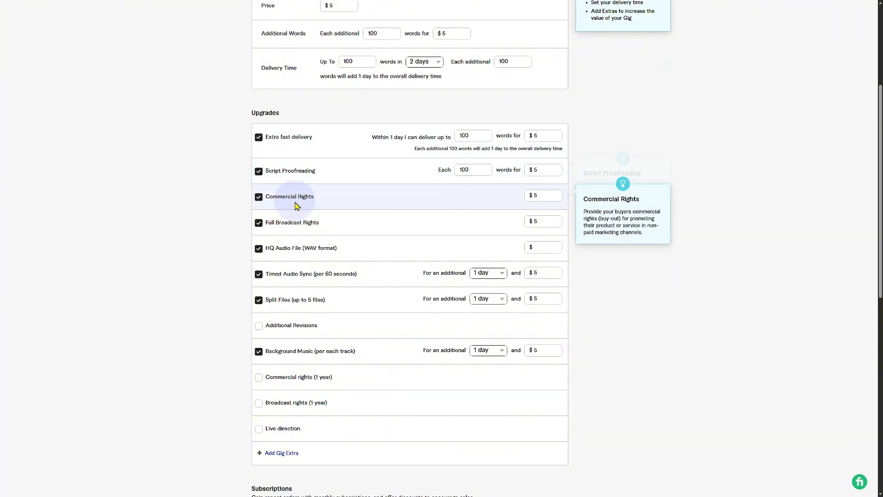
pyautogui.scroll(-1, 313, 205)
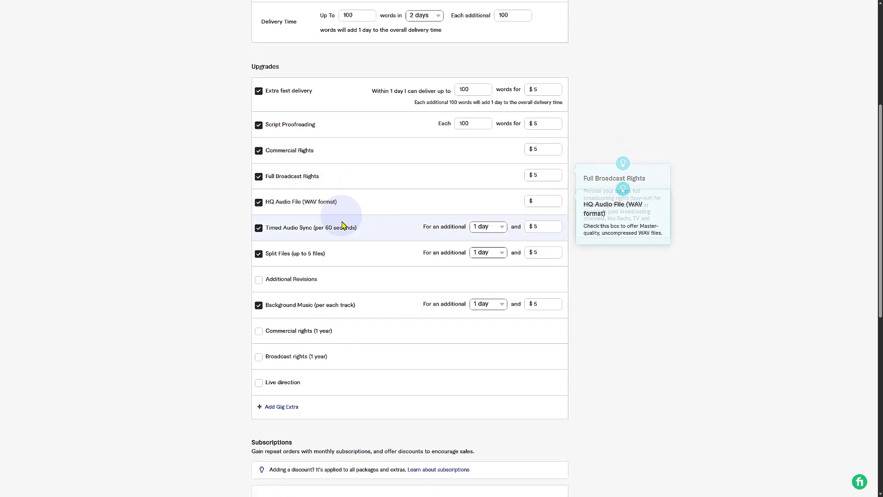
pyautogui.scroll(-3, 322, 260)
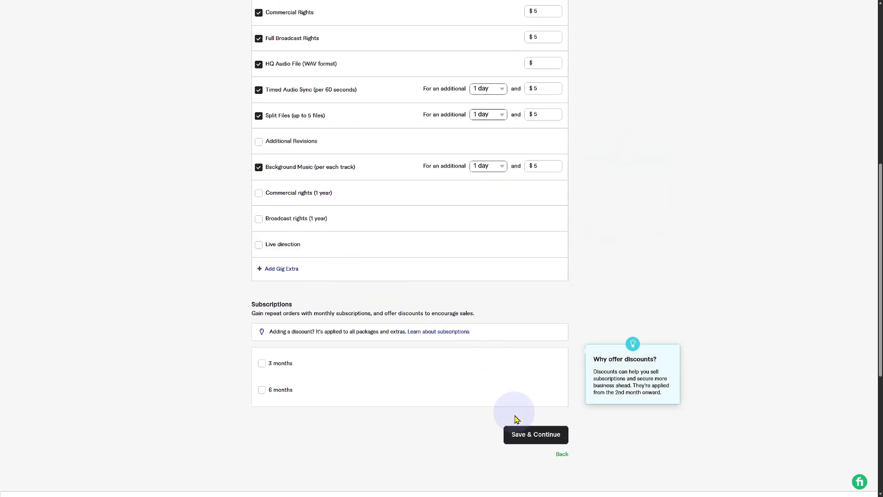
pyautogui.click(518, 435)
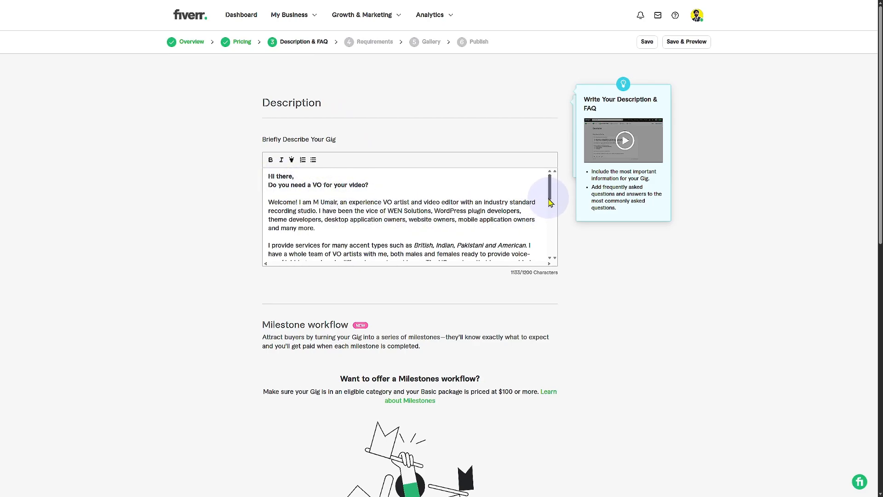
# Select the "Some of the features and services that I offer:" heading in the description and check its bold formatting.
pyautogui.moveTo(551, 193)
pyautogui.mouseDown()
pyautogui.moveTo(552, 216)
pyautogui.moveTo(550, 207)
pyautogui.mouseUp()
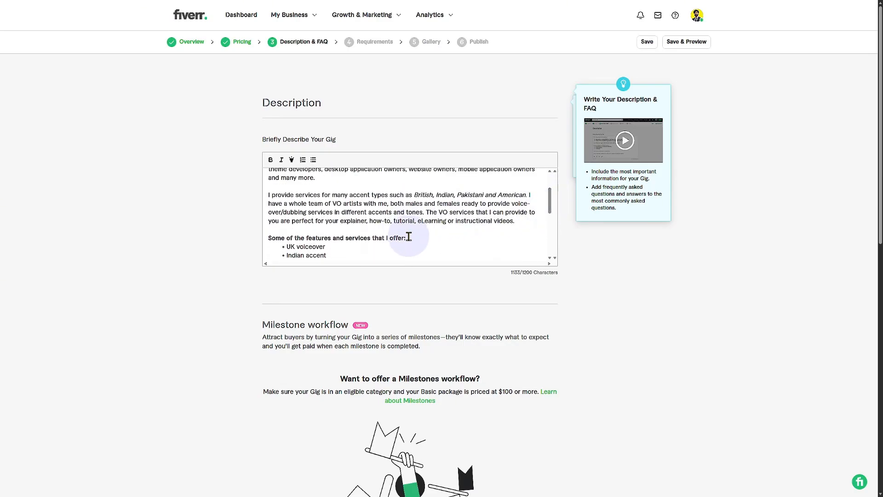
pyautogui.moveTo(406, 238); pyautogui.dragTo(266, 240)
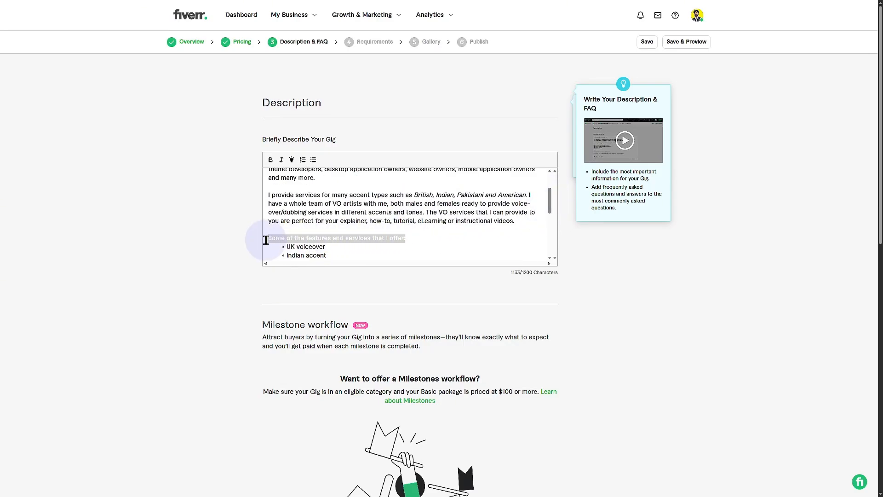
pyautogui.click(271, 161)
# Examine the gig description's introduction, bulleted service list, reasons to choose the gig and closing message.
pyautogui.scroll(-5, 395, 223)
pyautogui.scroll(3, 355, 223)
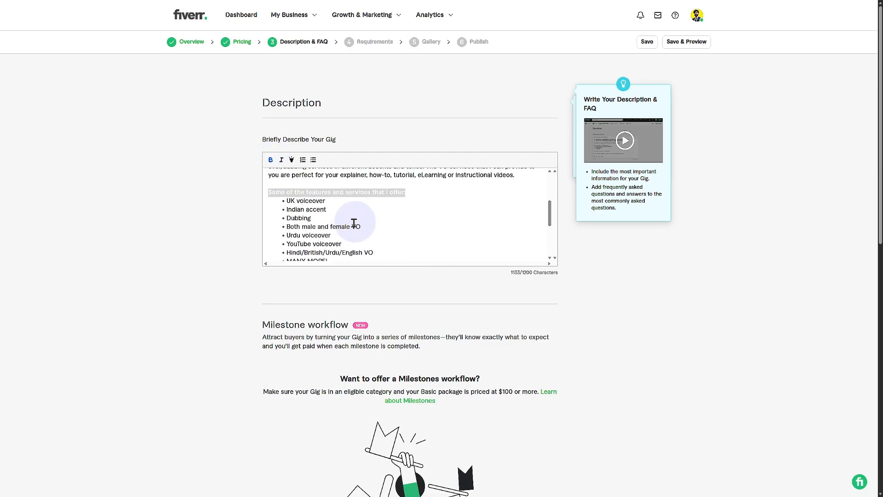
pyautogui.scroll(-1, 338, 223)
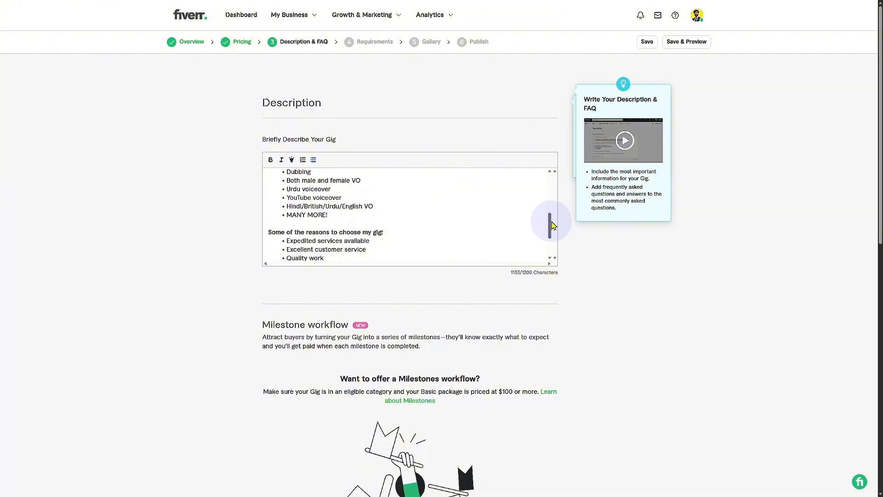
pyautogui.moveTo(551, 223); pyautogui.dragTo(554, 177)
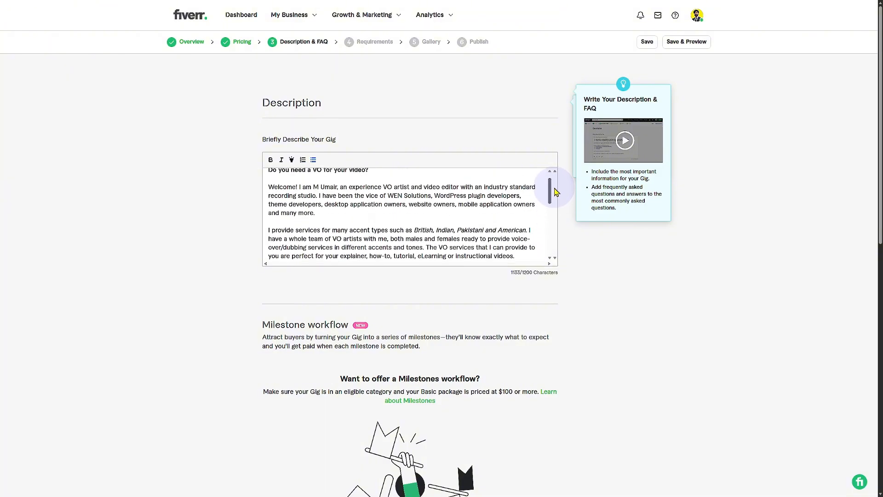
pyautogui.scroll(1, 345, 211)
pyautogui.scroll(-5, 335, 206)
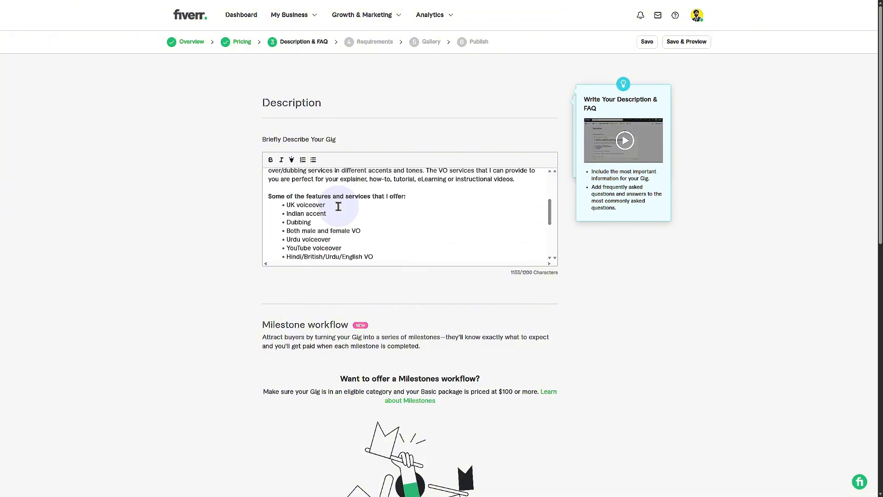
pyautogui.scroll(-2, 352, 201)
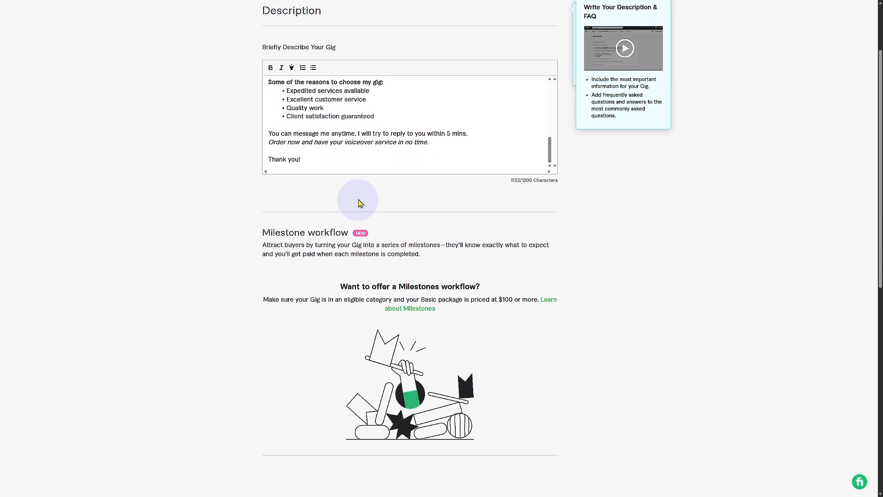
pyautogui.scroll(2, 400, 185)
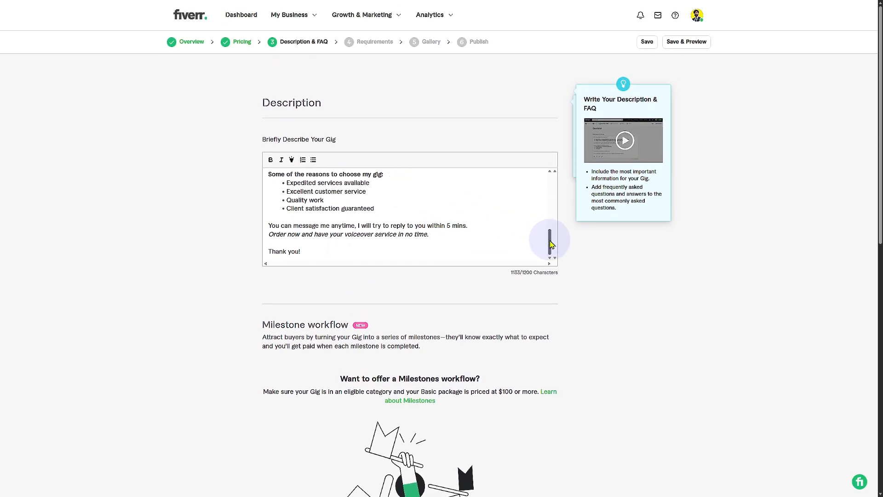
pyautogui.moveTo(551, 245); pyautogui.dragTo(551, 184)
pyautogui.scroll(-5, 354, 209)
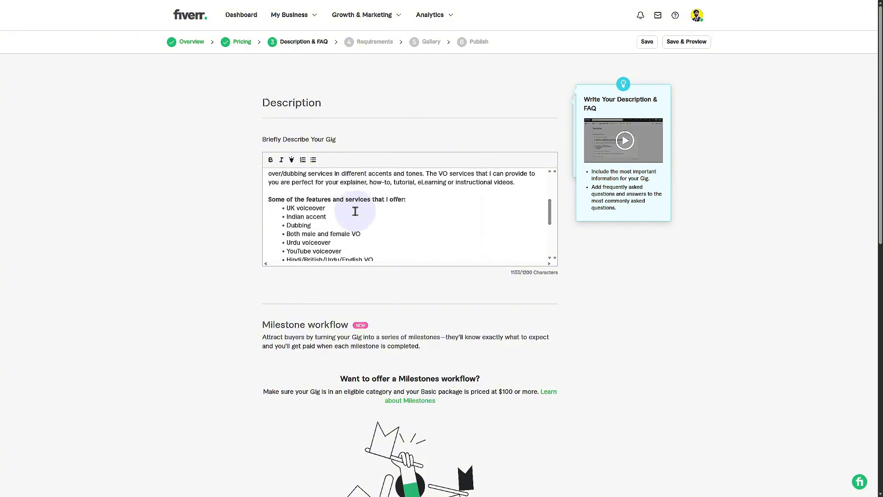
pyautogui.scroll(1, 303, 204)
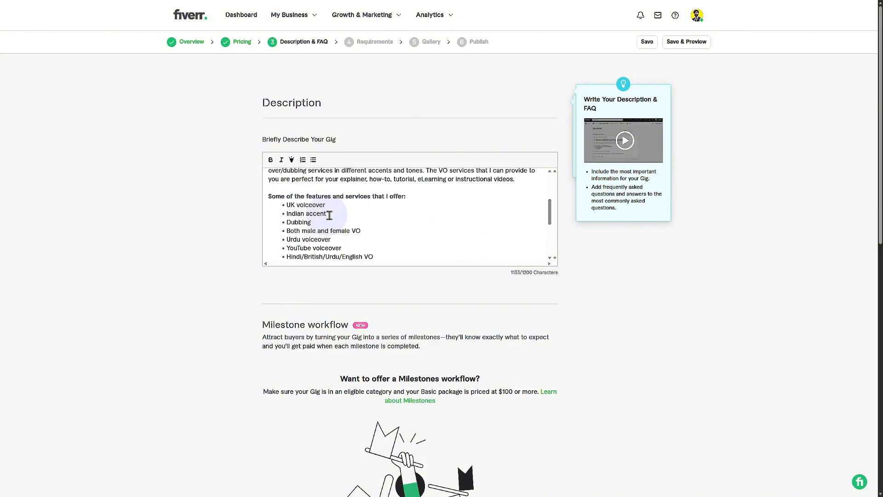
pyautogui.scroll(-3, 339, 203)
pyautogui.scroll(-2, 364, 209)
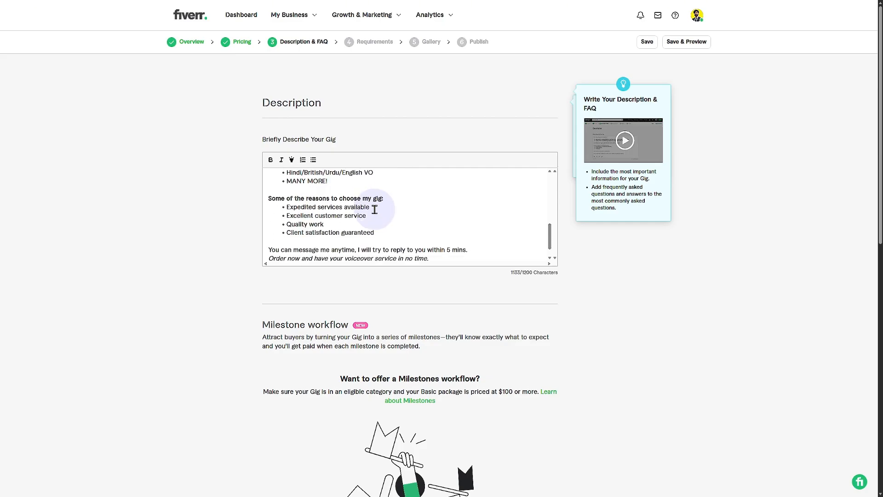
pyautogui.scroll(-1, 374, 209)
pyautogui.scroll(-1, 368, 209)
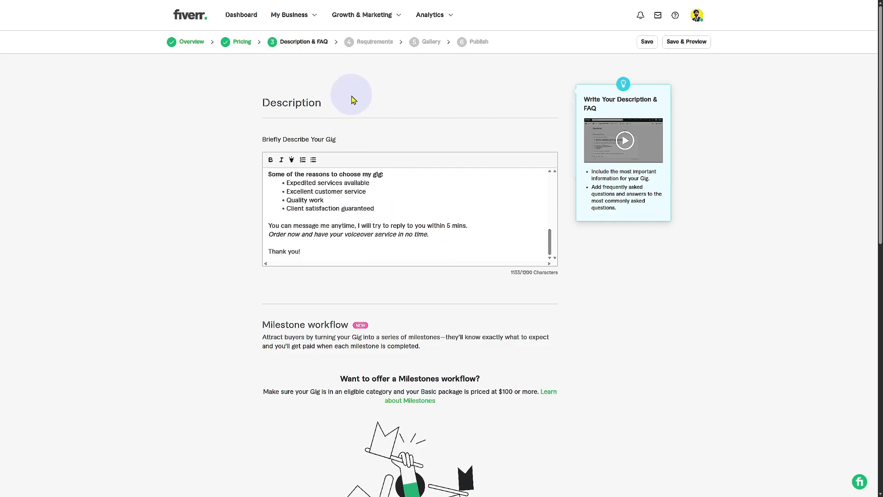
# Save the description and FAQ stage and continue to the buyer requirements.
pyautogui.scroll(-4, 607, 359)
pyautogui.scroll(-3, 598, 386)
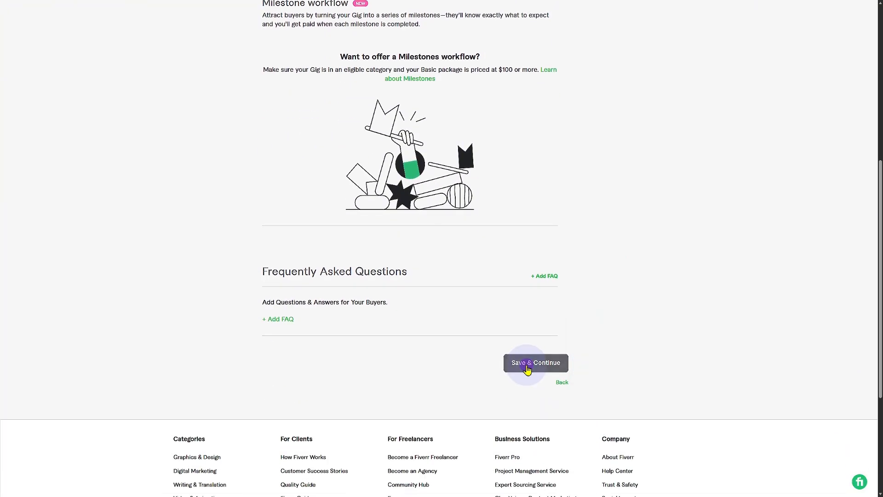
pyautogui.click(531, 364)
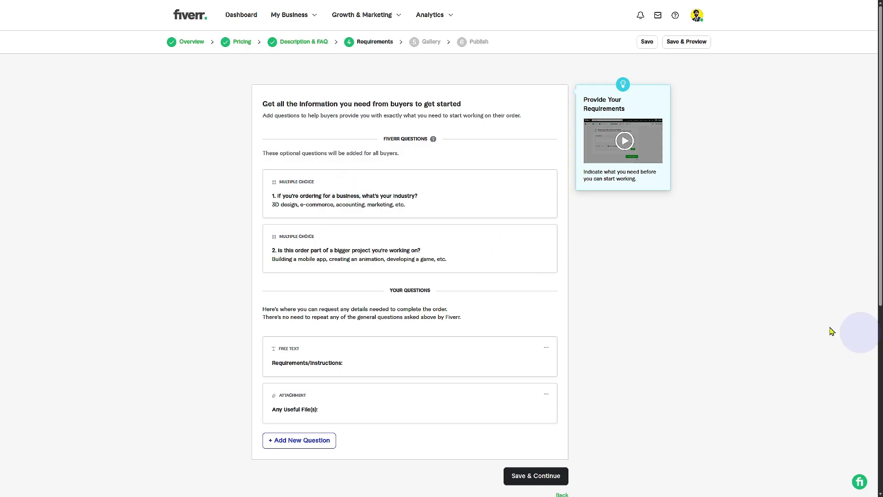
# Open a new required free-text question for buyers in the gig requirements.
pyautogui.scroll(-3, 510, 240)
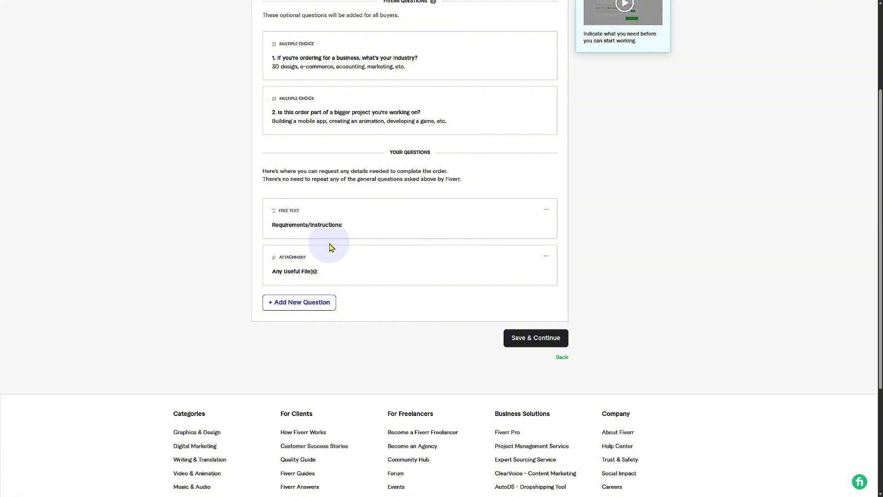
pyautogui.click(307, 303)
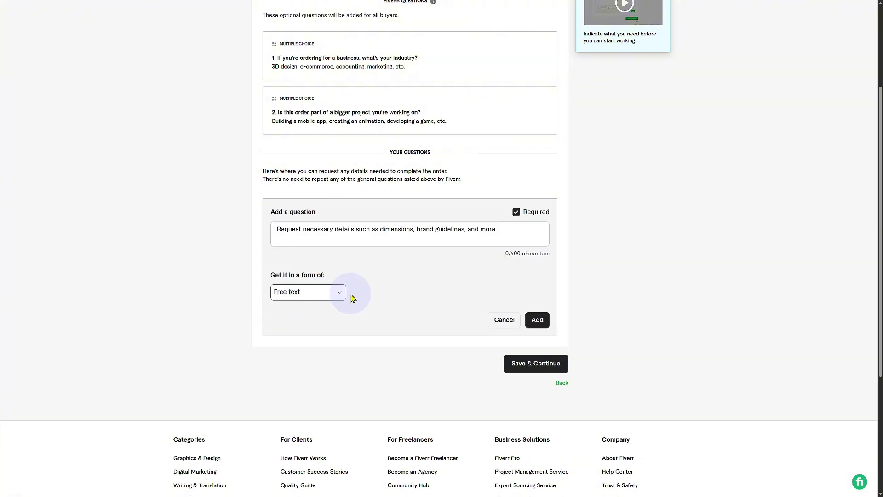
pyautogui.click(320, 235)
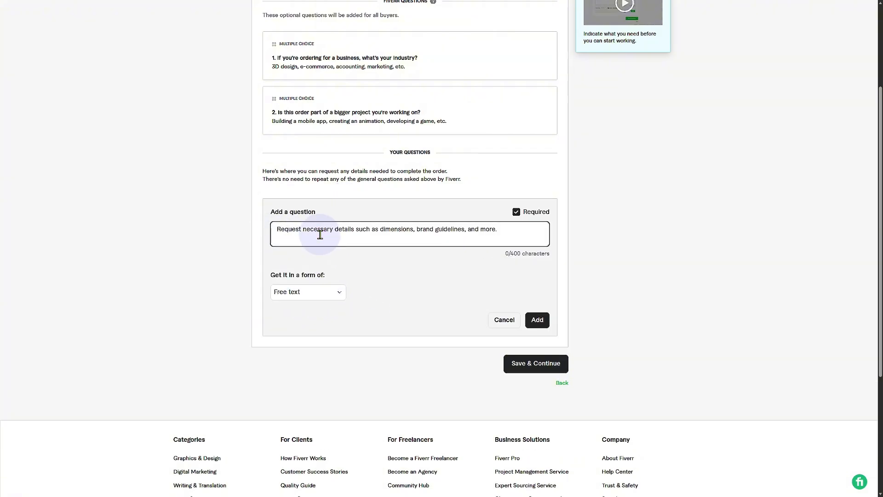
pyautogui.write('Ol')
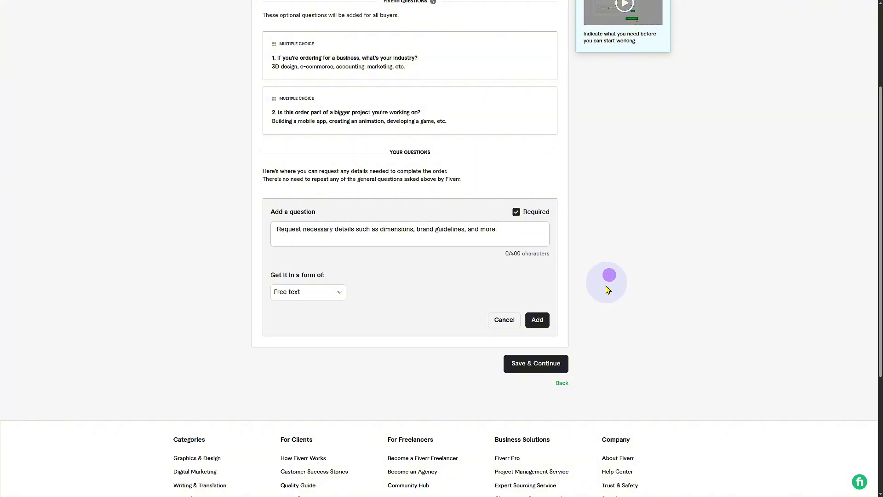
# Save the requirements and continue to the gallery's video and audio upload sections.
pyautogui.click(544, 363)
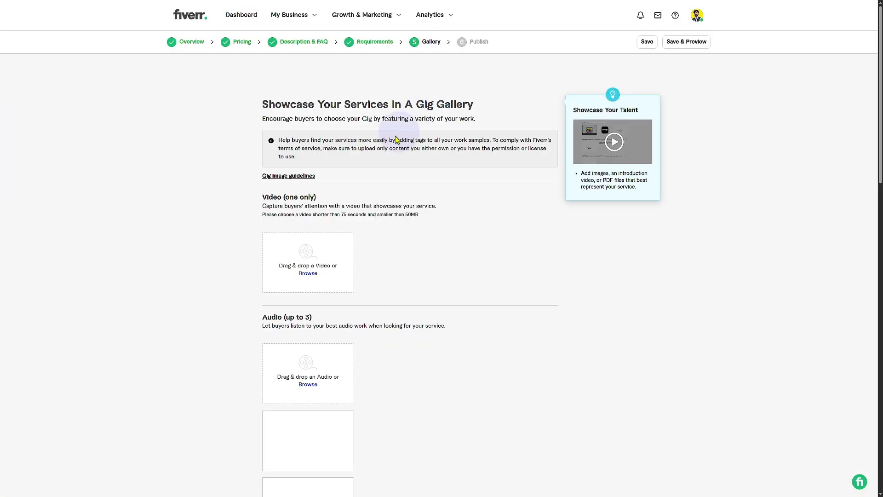
pyautogui.scroll(-2, 322, 184)
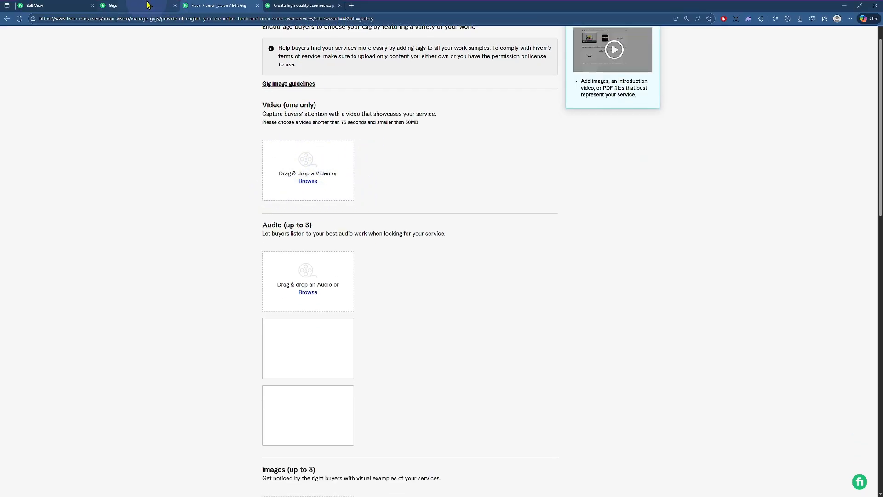
# Open the existing ecommerce product videos gig and look through the video and image in its gallery.
pyautogui.click(156, 4)
pyautogui.click(303, 5)
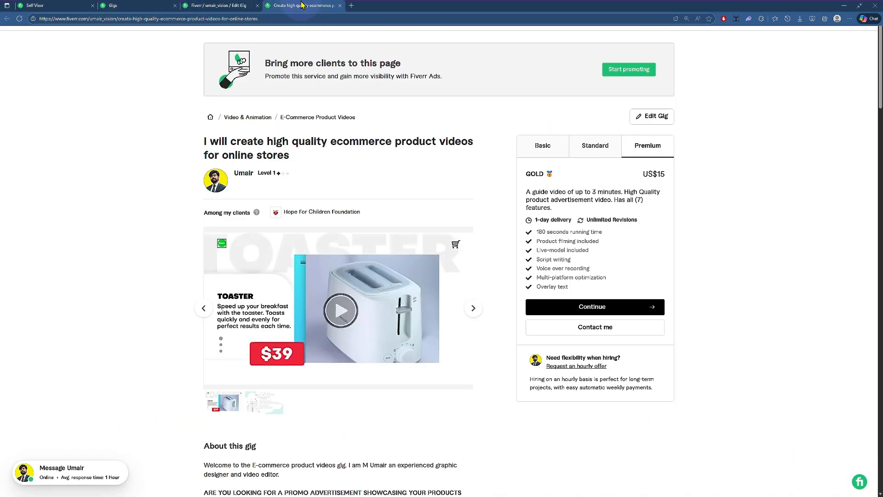
pyautogui.scroll(-1, 350, 197)
pyautogui.scroll(-1, 178, 107)
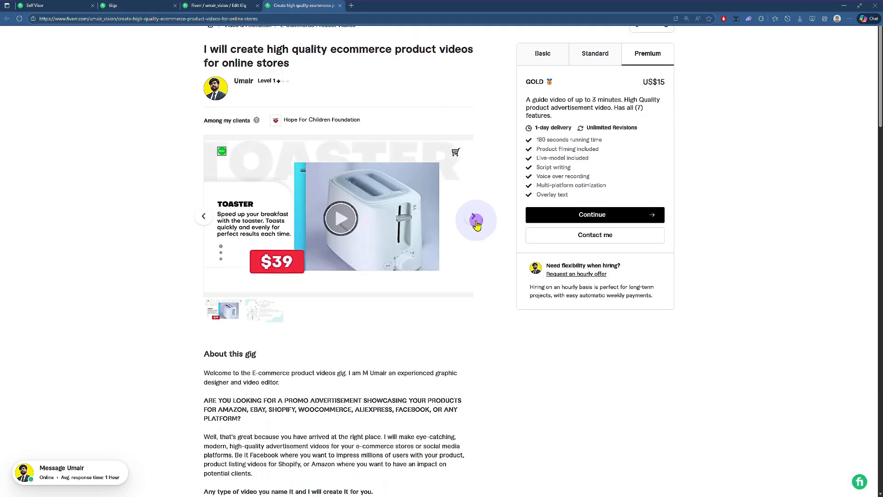
pyautogui.click(473, 216)
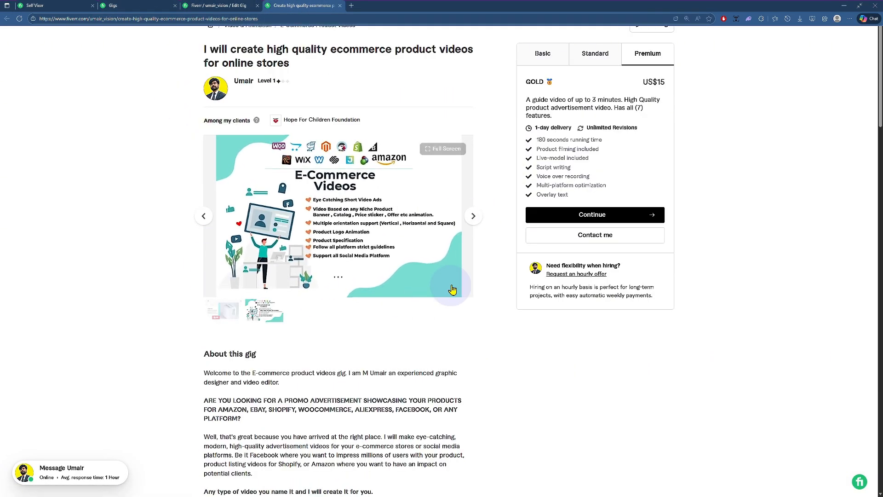
pyautogui.scroll(-1, 465, 202)
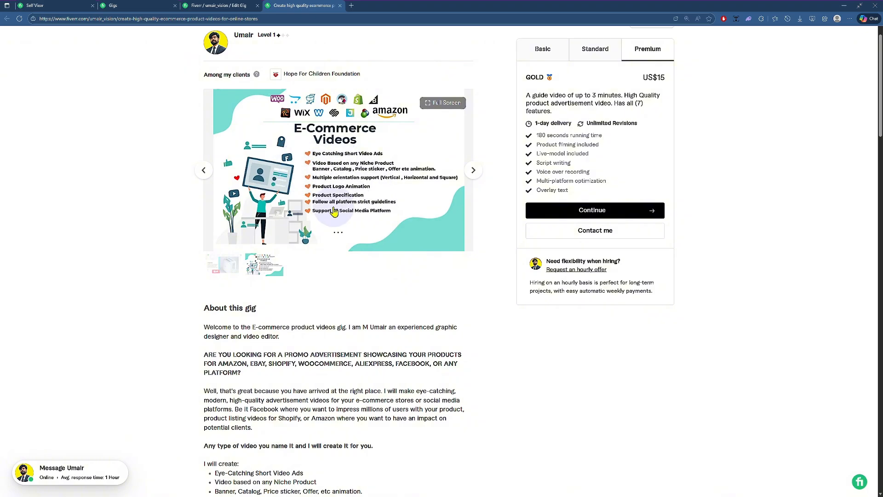
pyautogui.click(473, 170)
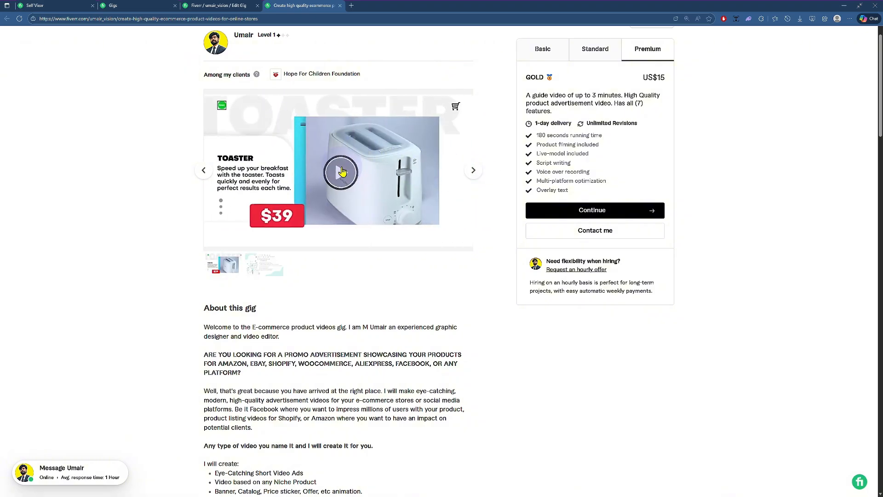
# Return to the voice over gig's gallery stage and review its video, audio, image and document upload sections.
pyautogui.click(218, 6)
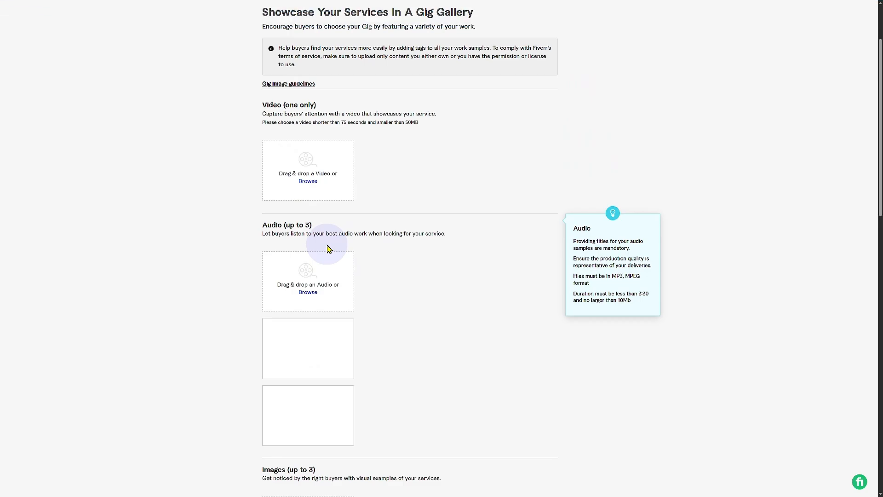
pyautogui.scroll(2, 439, 201)
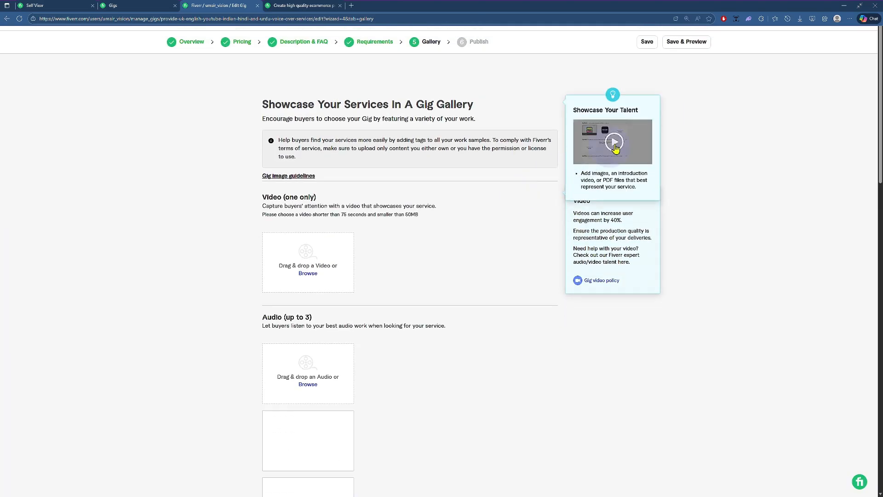
pyautogui.scroll(-8, 485, 209)
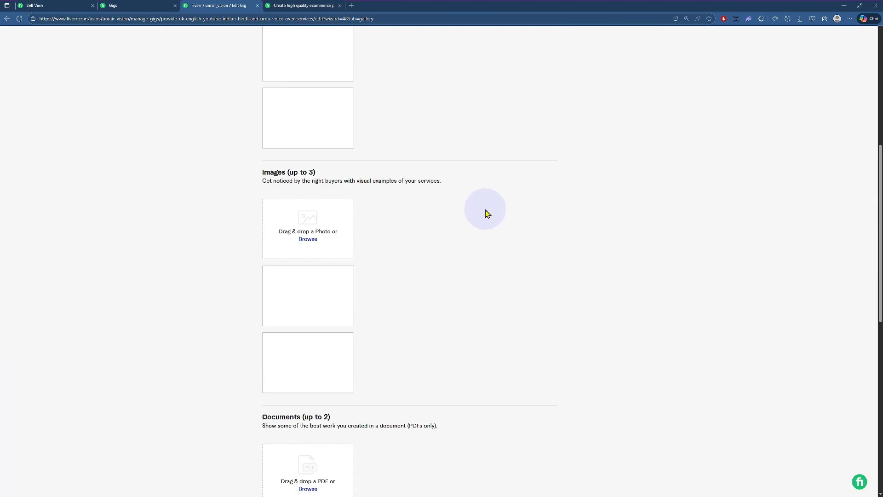
pyautogui.scroll(8, 485, 212)
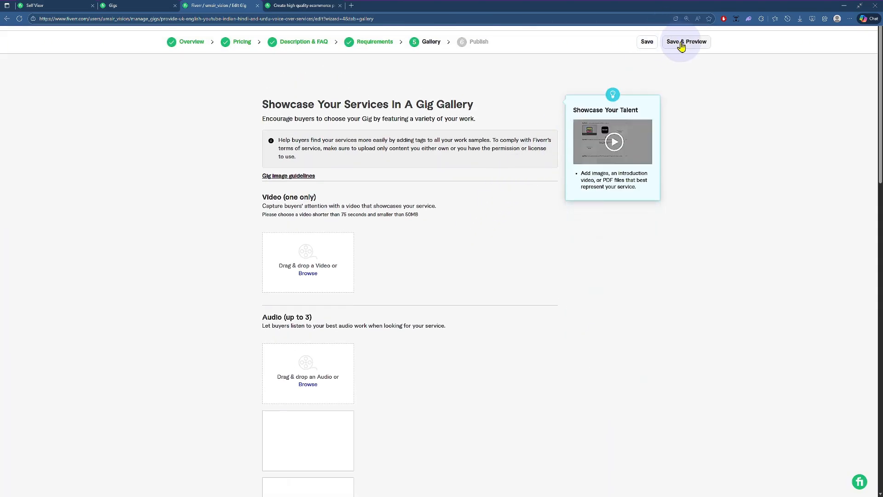
# Try to save and preview the gig with an empty gallery, and review the requirements for images and terms agreement.
pyautogui.click(681, 45)
pyautogui.scroll(-4, 620, 118)
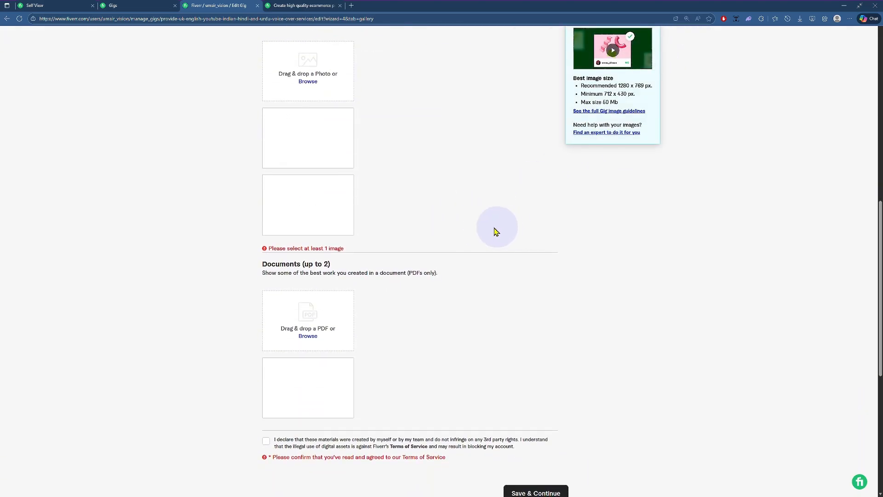
pyautogui.scroll(5, 413, 222)
pyautogui.scroll(4, 412, 222)
pyautogui.scroll(-11, 339, 104)
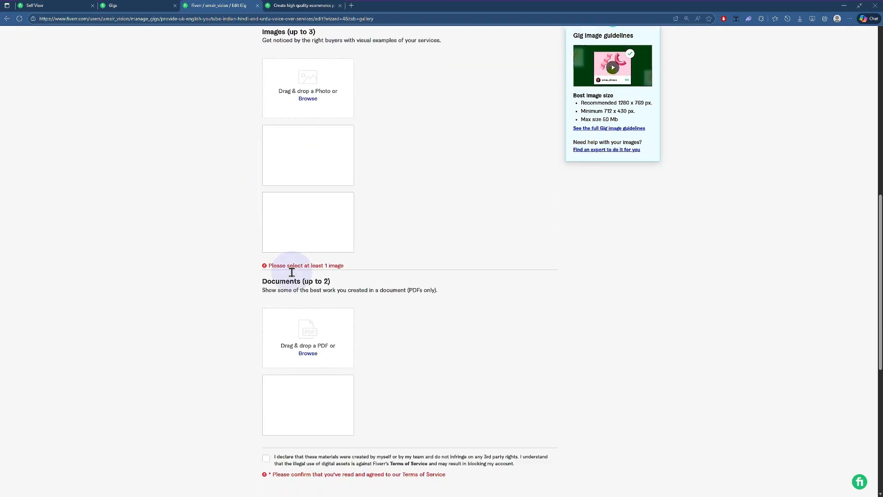
# Review the existing ecommerce product videos gig's description and show the E-Commerce Videos image in its gallery.
pyautogui.click(132, 5)
pyautogui.click(290, 5)
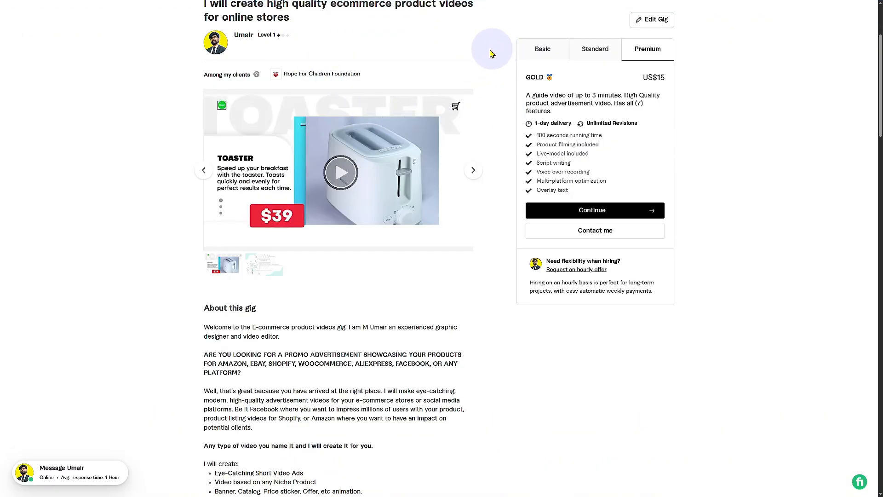
pyautogui.scroll(-6, 361, 167)
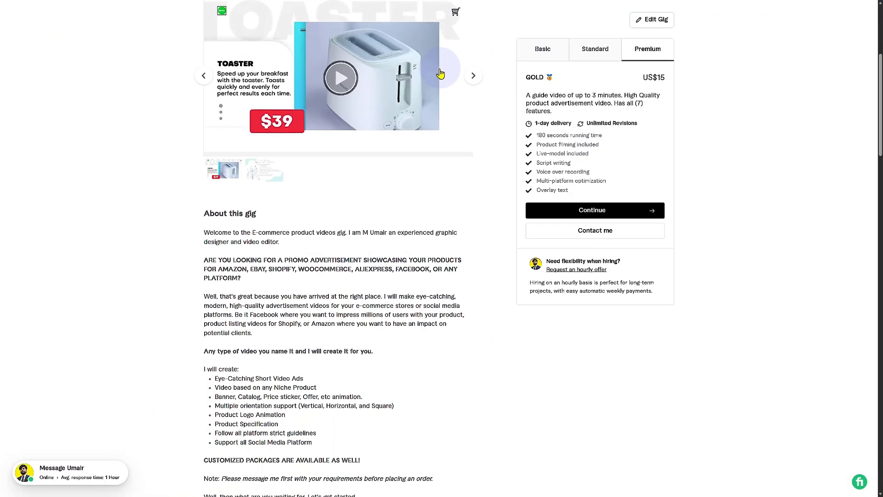
pyautogui.scroll(2, 363, 175)
pyautogui.scroll(-1, 364, 177)
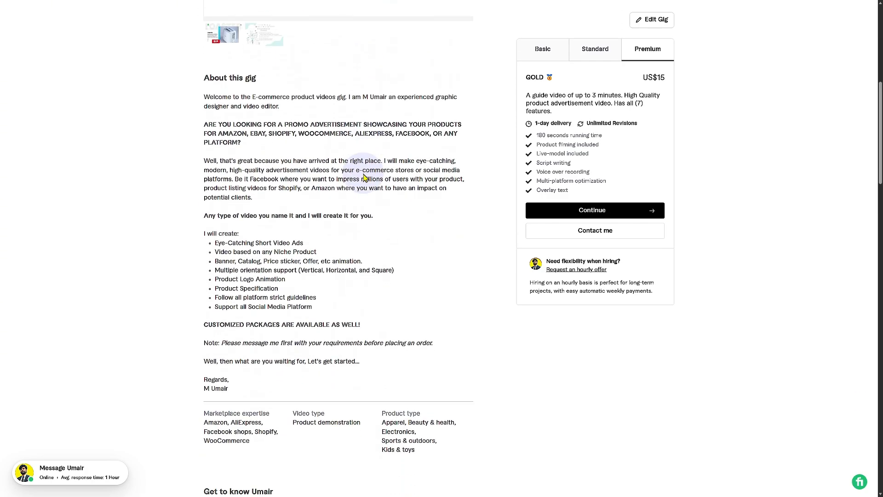
pyautogui.scroll(5, 322, 193)
pyautogui.click(206, 217)
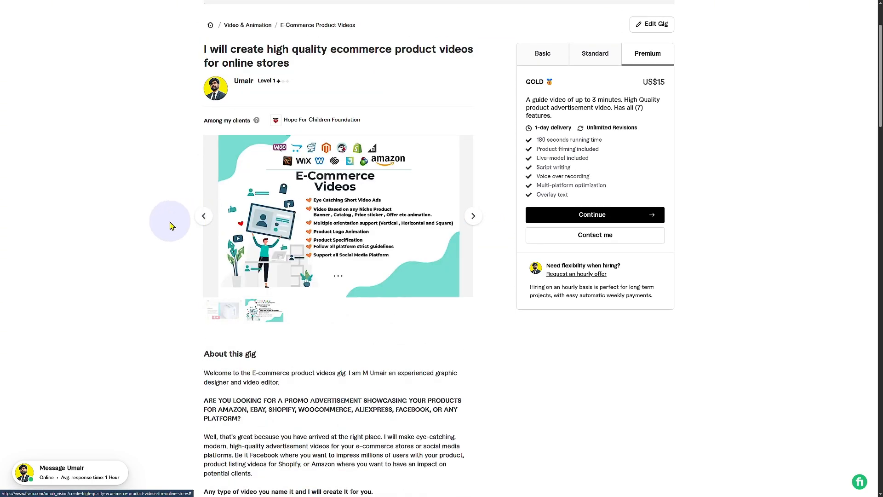
pyautogui.scroll(2, 162, 225)
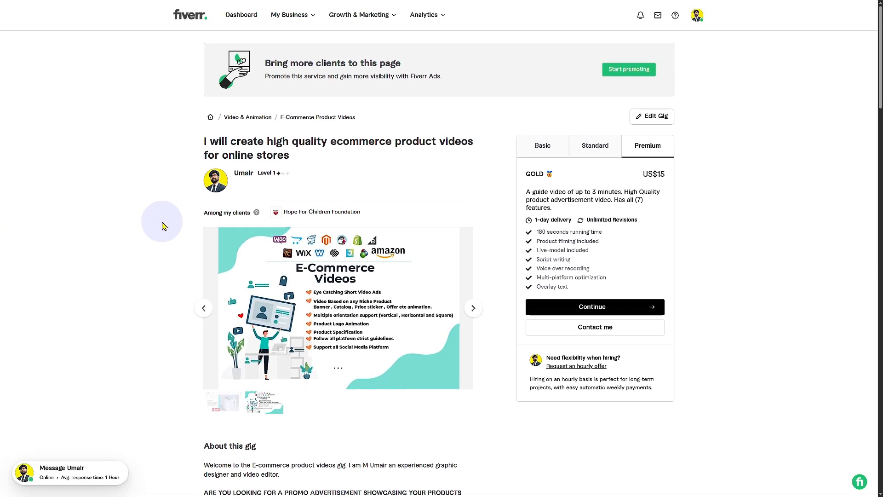